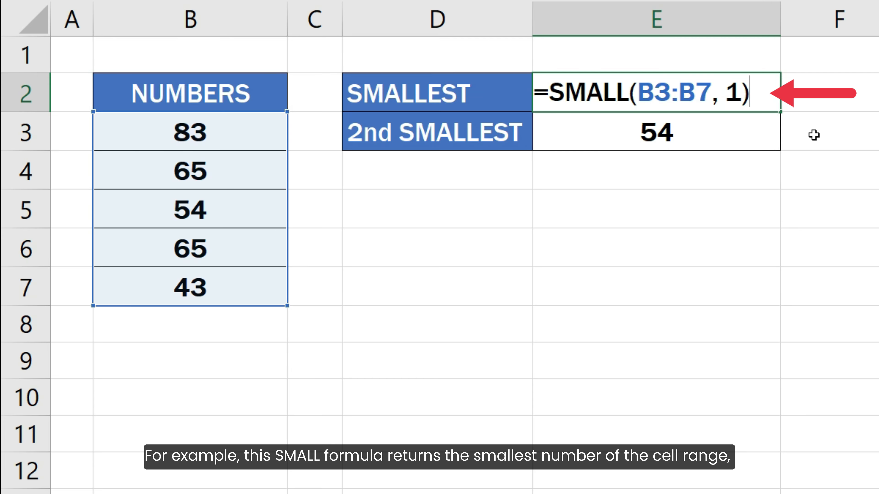
Review the SMALL formulas in E2 and E3 that return the smallest and second-smallest numbers of B3:B7.
{"action": "key", "text": "Return"}
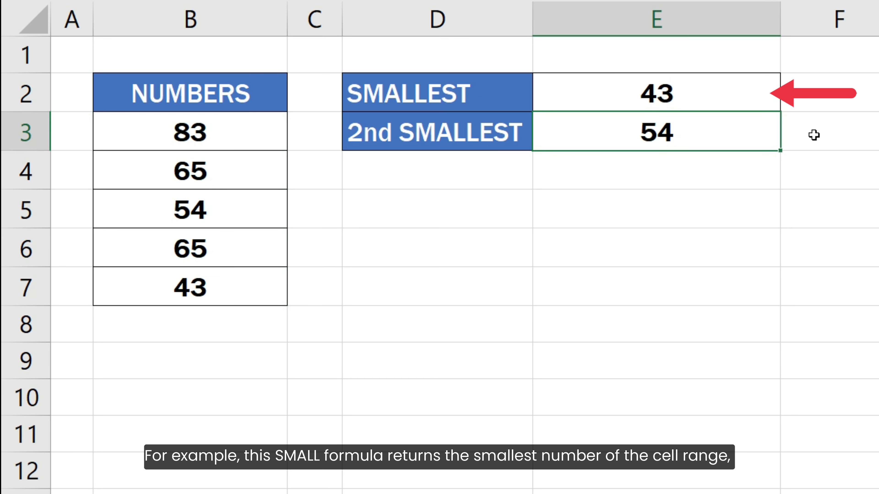
{"action": "key", "text": "F2"}
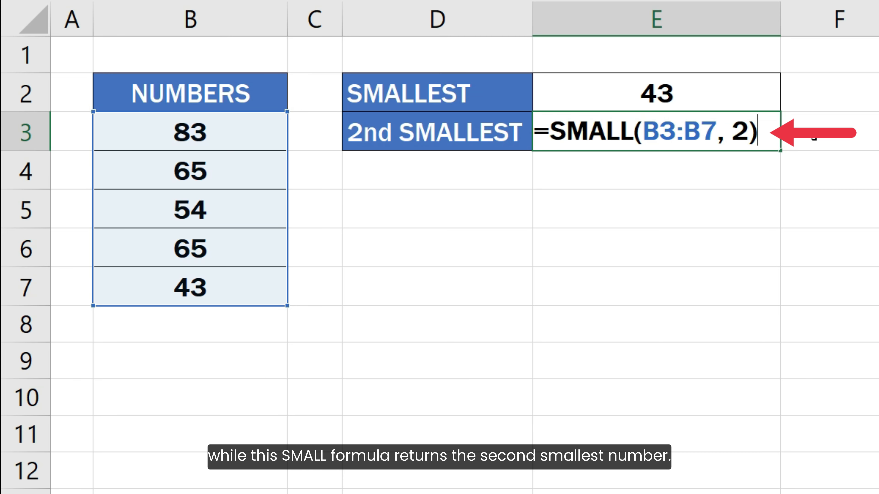
{"action": "key", "text": "Return"}
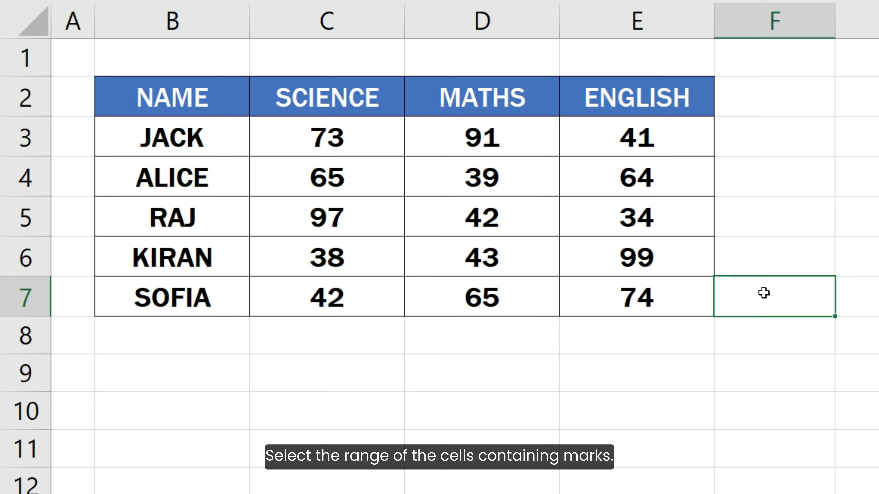
Start a new conditional formatting rule for the marks in C3:E7, using a formula to determine which cells to format.
{"action": "left_click_drag", "start_coordinate": [387, 150], "coordinate": [677, 301]}
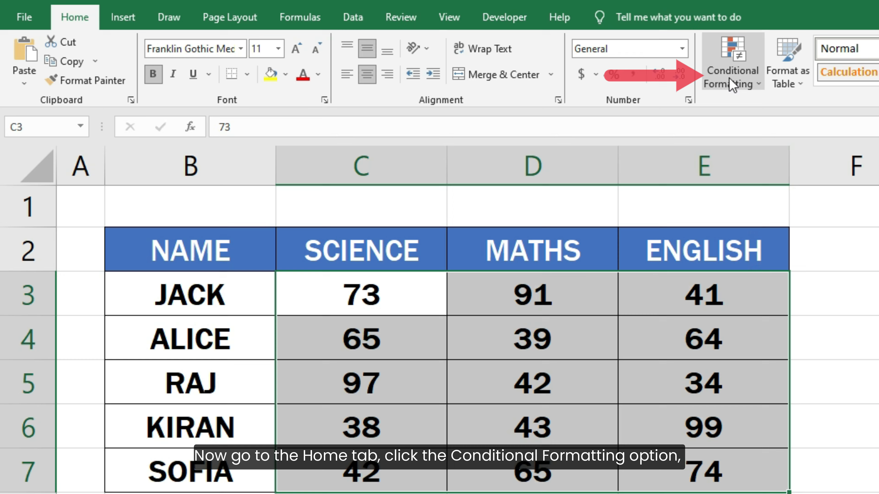
{"action": "left_click", "coordinate": [733, 83]}
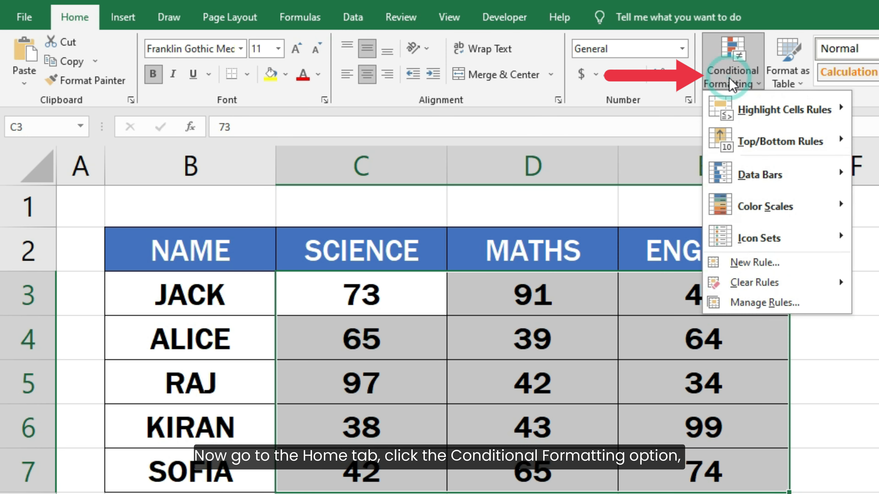
{"action": "left_click", "coordinate": [790, 267]}
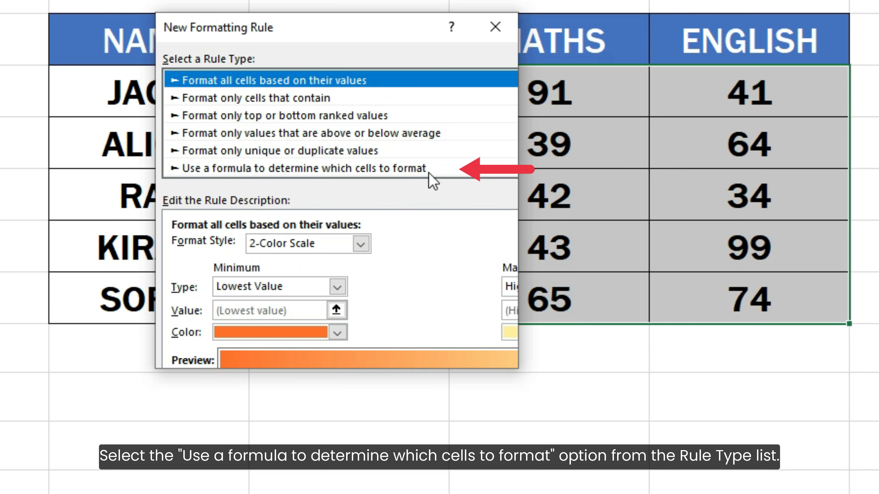
{"action": "left_click", "coordinate": [429, 172]}
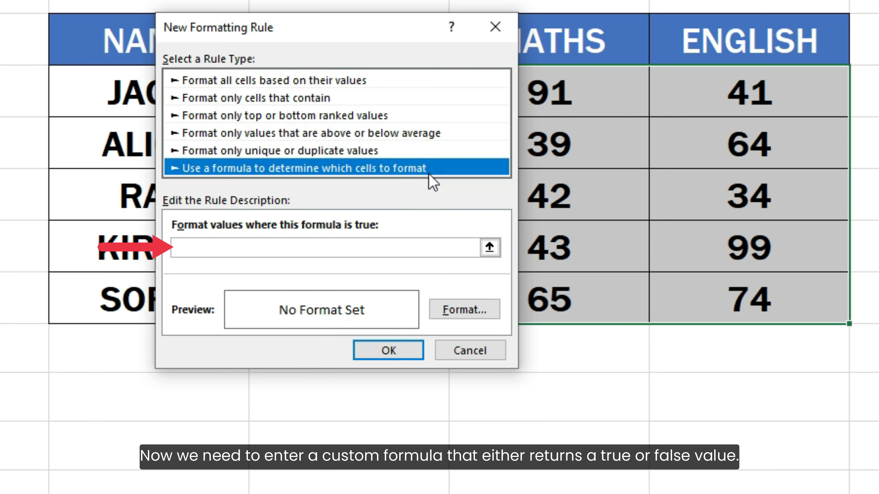
Enter the rule formula = C3 <= SMALL( C3:E7, 3) to match the three smallest marks.
{"action": "left_click", "coordinate": [415, 248]}
{"action": "type", "text": "= "}
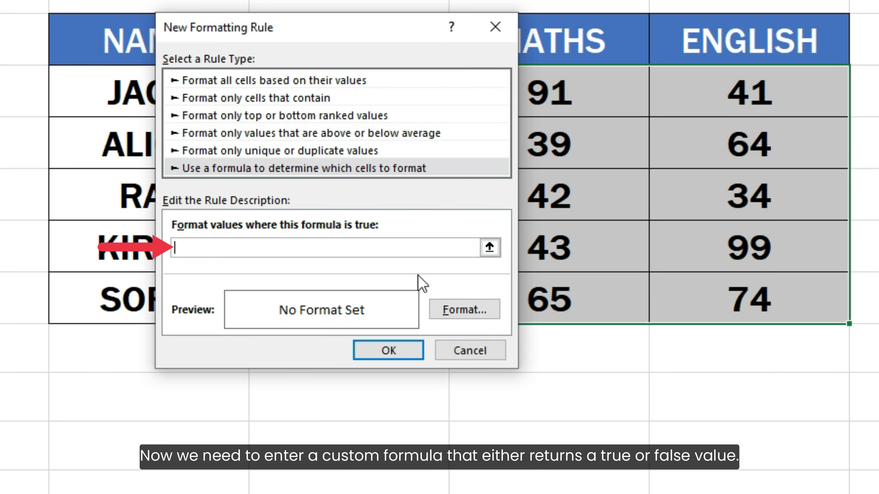
{"action": "type", "text": "C3 <="}
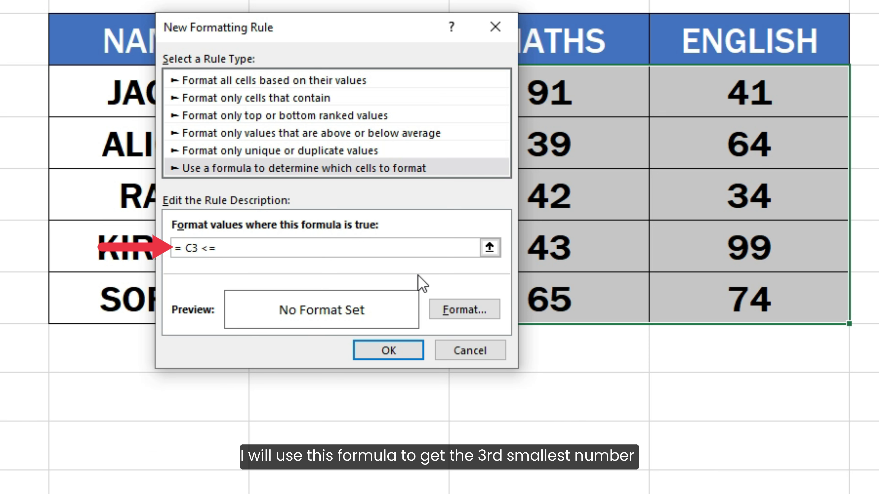
{"action": "type", "text": " SMALL( C3:E"}
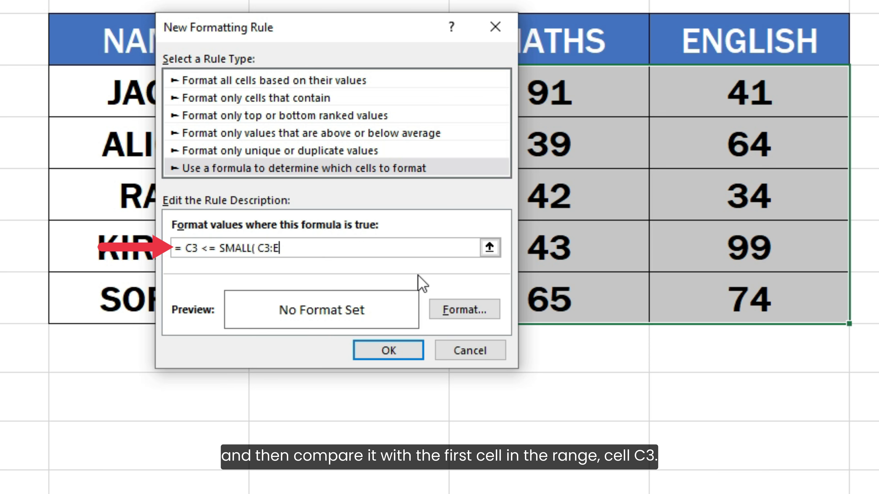
{"action": "type", "text": "7, 3)"}
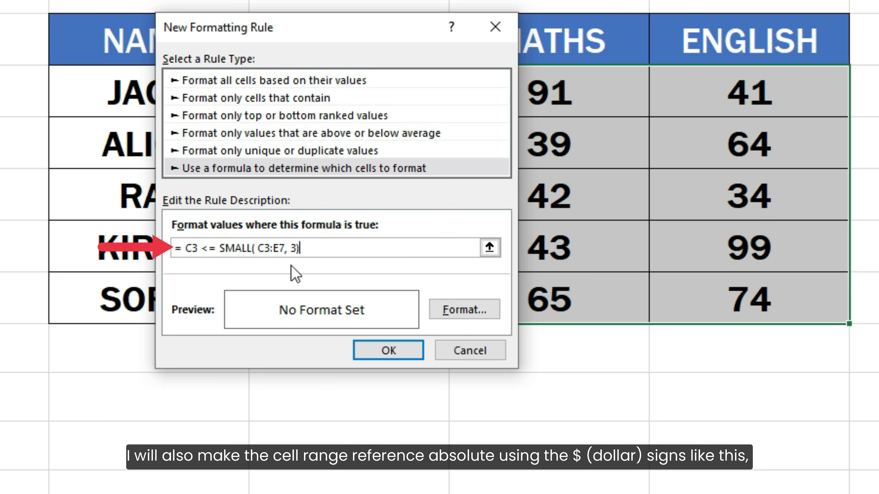
Make the range reference inside the rule's SMALL function absolute as $C$3:$E$7.
{"action": "left_click", "coordinate": [257, 249]}
{"action": "type", "text": "$"}
{"action": "left_click", "coordinate": [271, 248]}
{"action": "type", "text": "$"}
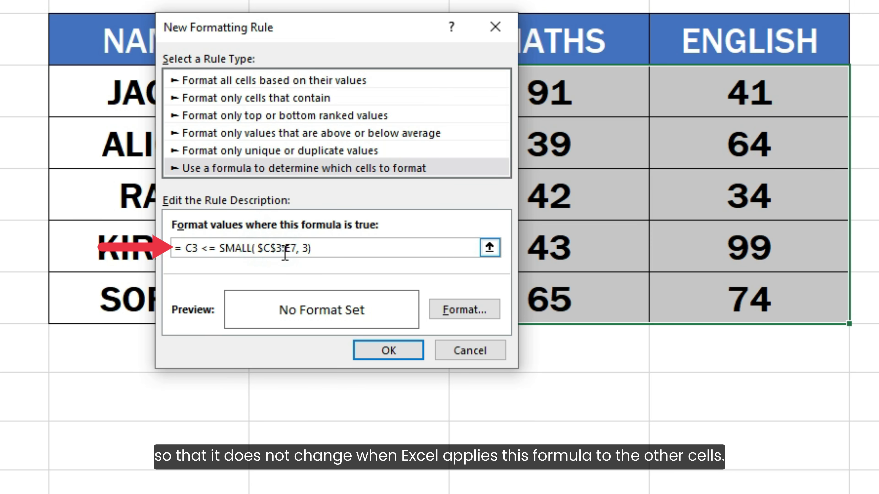
{"action": "left_click", "coordinate": [284, 248]}
{"action": "type", "text": "$"}
{"action": "left_click", "coordinate": [296, 248]}
{"action": "type", "text": "$E$"}
{"action": "left_click", "coordinate": [373, 252]}
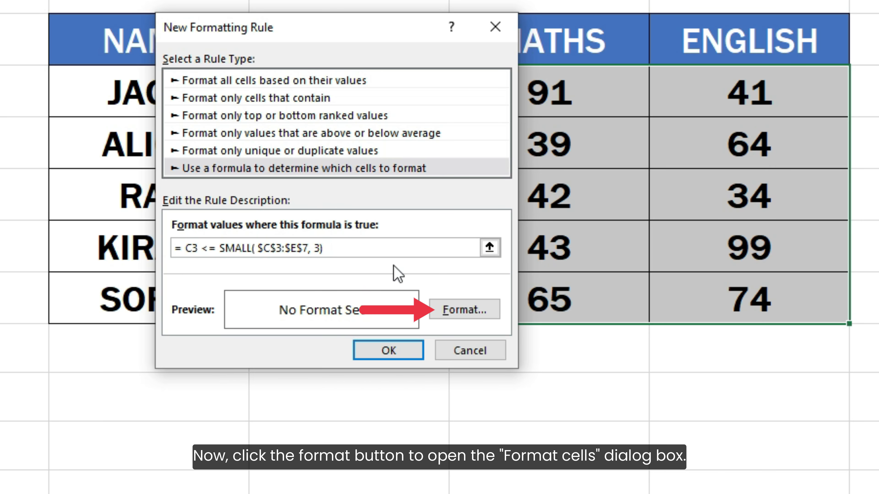
Give the rule a light orange background fill and apply it to the selected marks.
{"action": "left_click", "coordinate": [459, 312]}
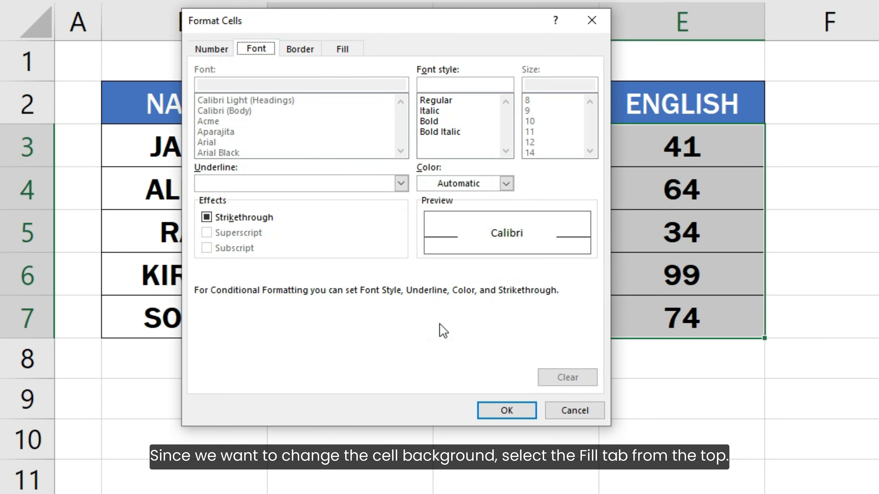
{"action": "left_click", "coordinate": [343, 50]}
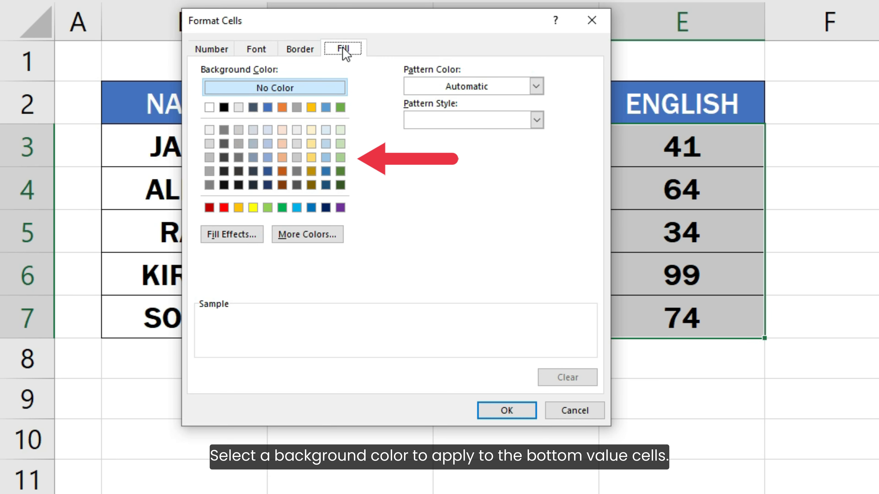
{"action": "left_click", "coordinate": [283, 131]}
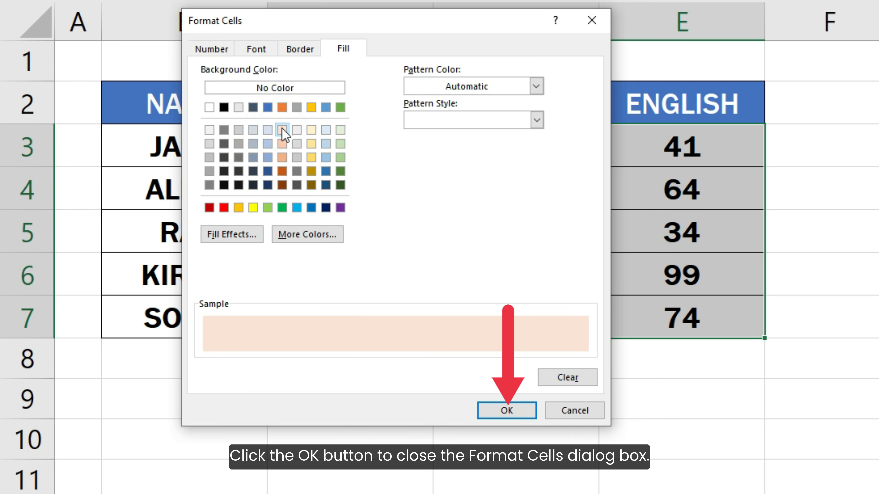
{"action": "left_click", "coordinate": [493, 409]}
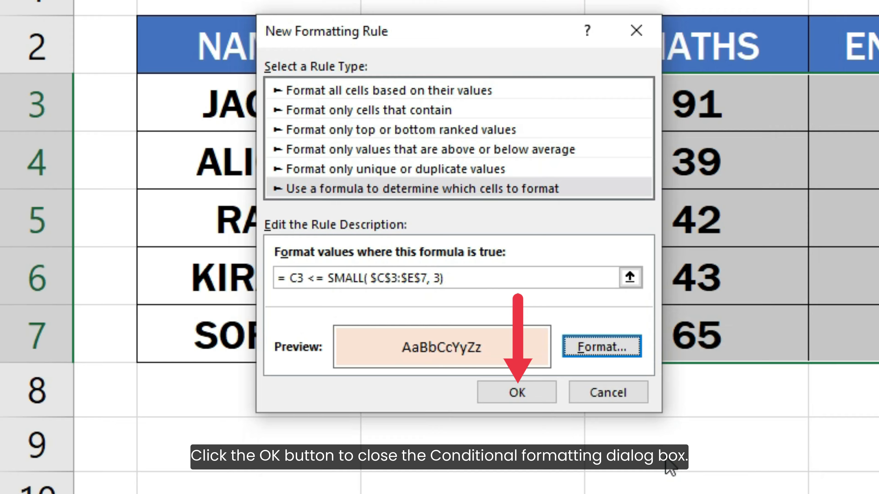
{"action": "left_click", "coordinate": [524, 393]}
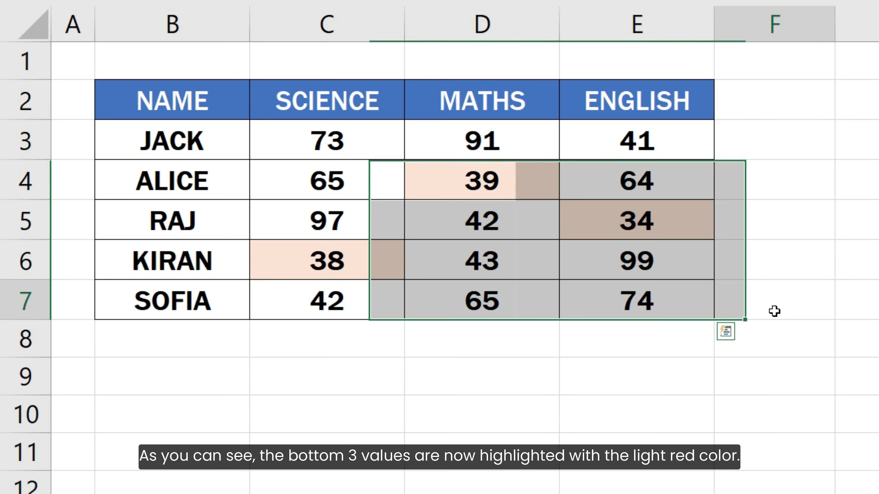
{"action": "left_click", "coordinate": [774, 311]}
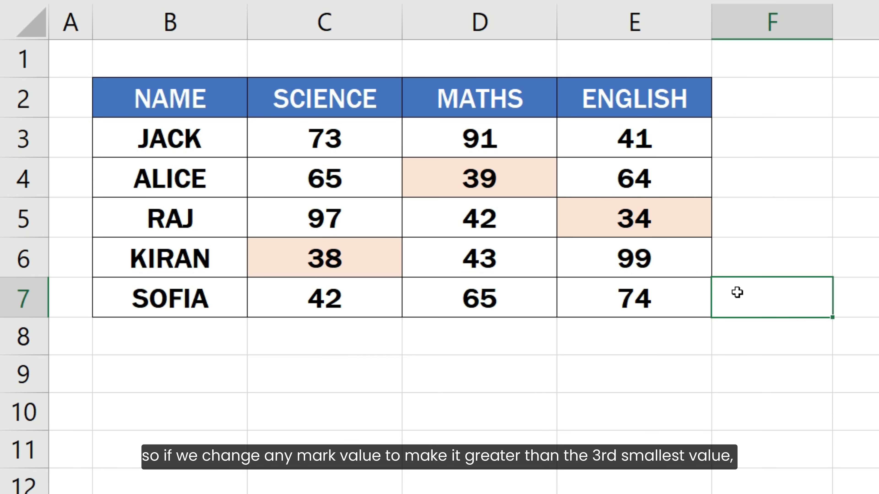
Change the English mark in E5 to 45 to test the rule with a higher value.
{"action": "left_click", "coordinate": [668, 223]}
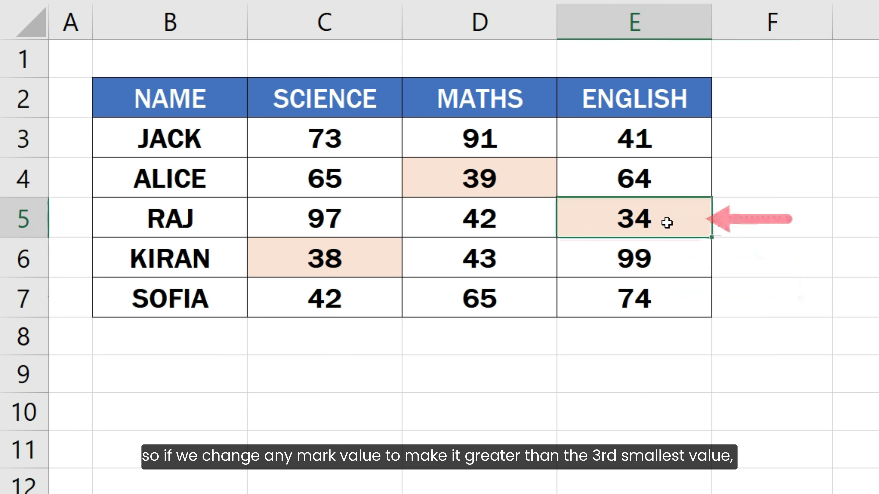
{"action": "type", "text": "45"}
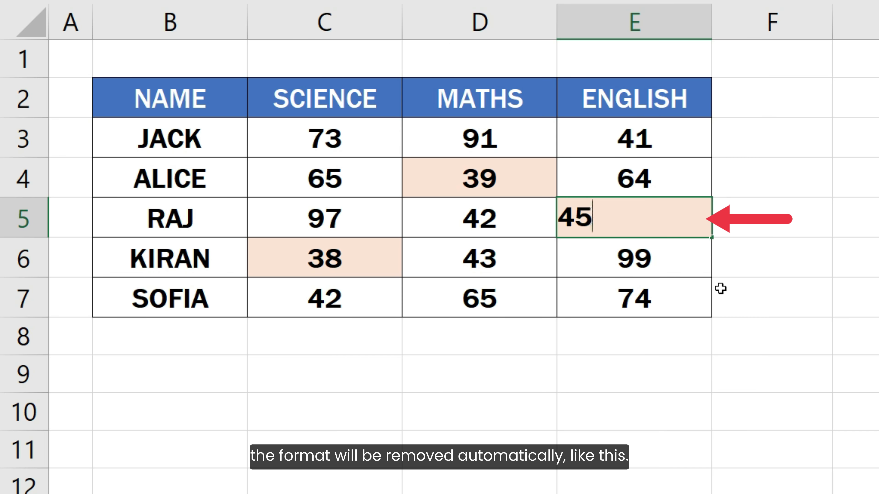
{"action": "key", "text": "Return"}
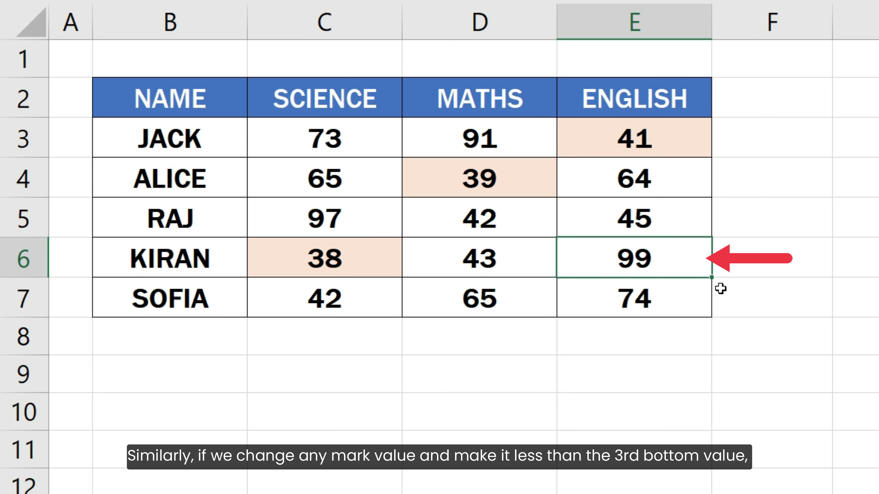
Change the English mark in E6 to 35 to test the rule with a low value.
{"action": "key", "text": "F2"}
{"action": "key", "text": "BackSpace"}
{"action": "key", "text": "BackSpace"}
{"action": "type", "text": "35"}
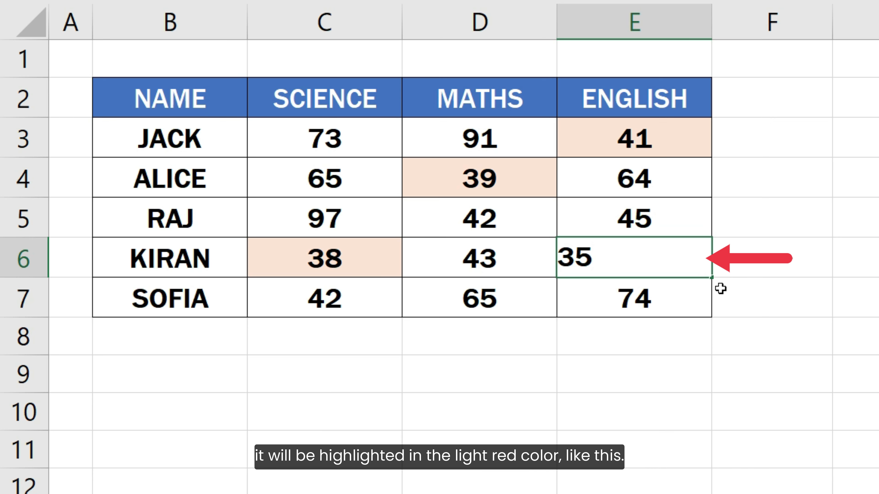
{"action": "key", "text": "Return"}
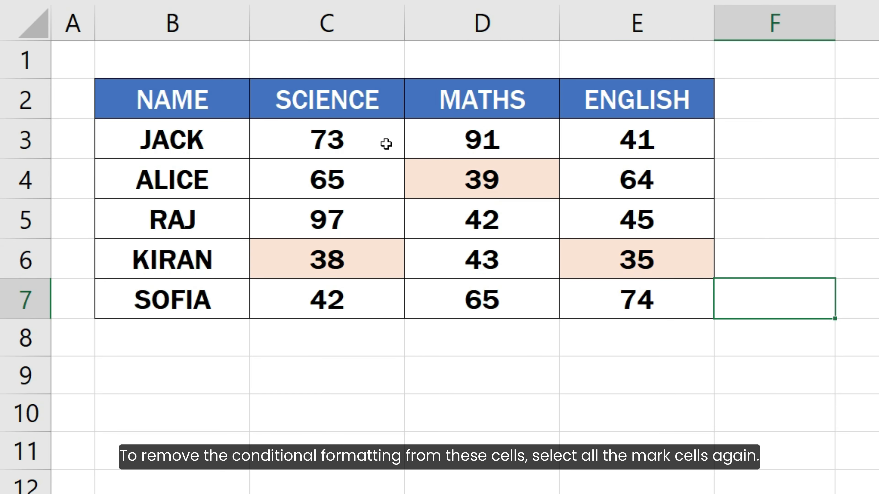
Clear the conditional formatting rules from the mark cells C3:E7 only, and deselect the range.
{"action": "left_click_drag", "start_coordinate": [383, 141], "coordinate": [627, 299]}
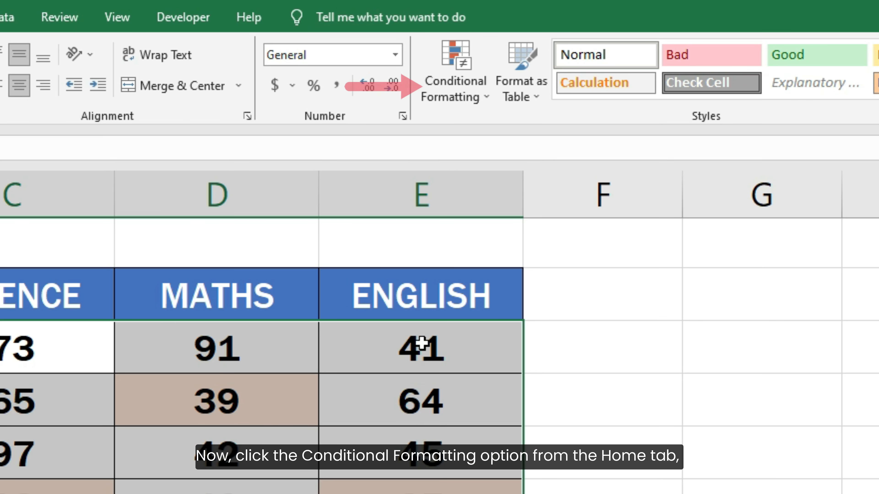
{"action": "left_click", "coordinate": [457, 69]}
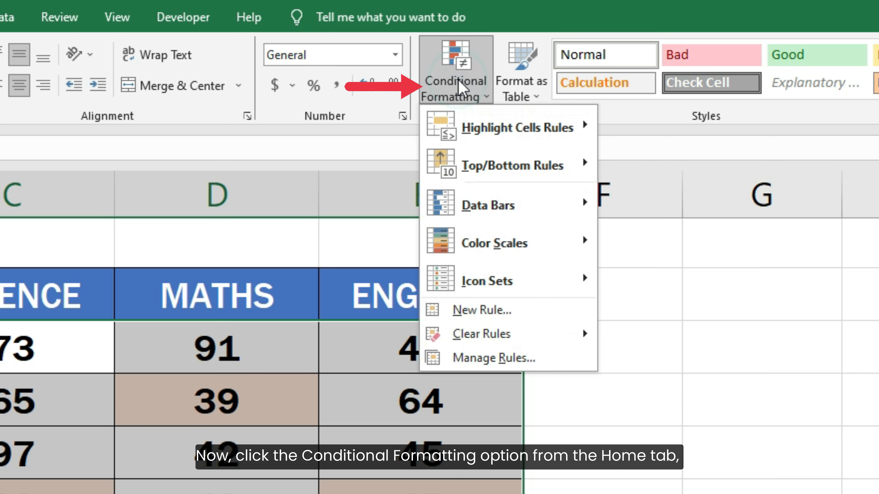
{"action": "mouse_move", "coordinate": [535, 337]}
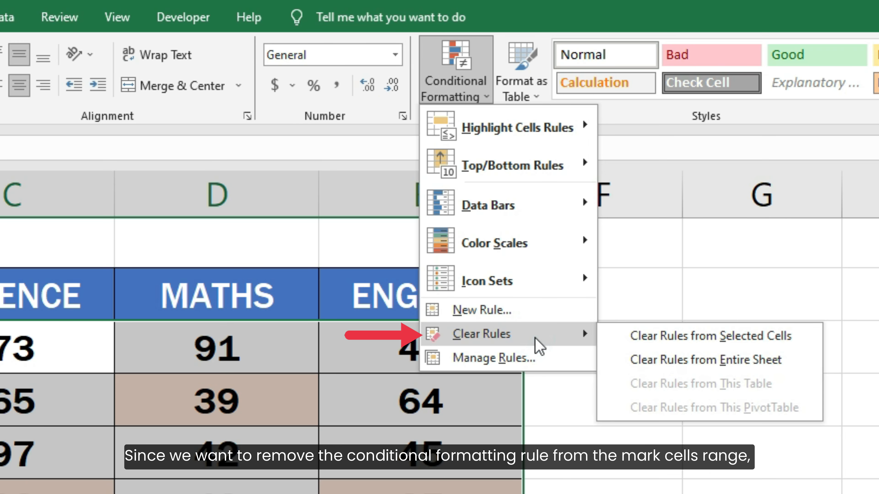
{"action": "left_click", "coordinate": [628, 341]}
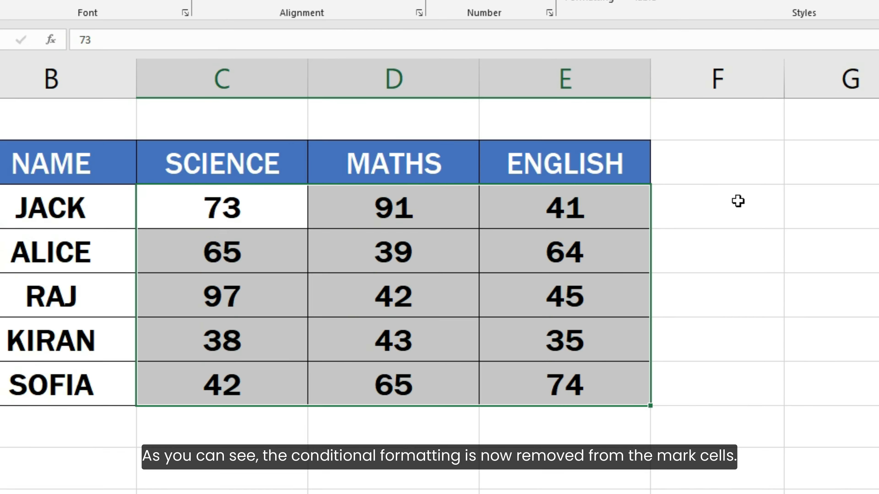
{"action": "left_click", "coordinate": [708, 381]}
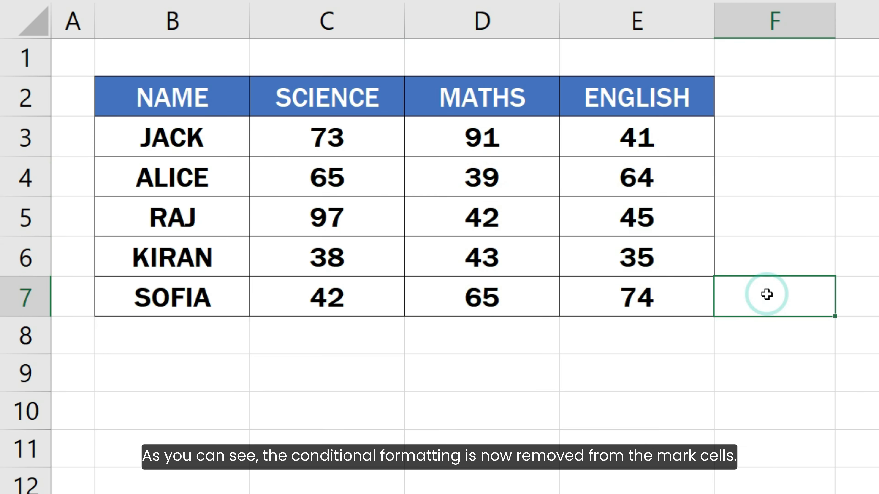